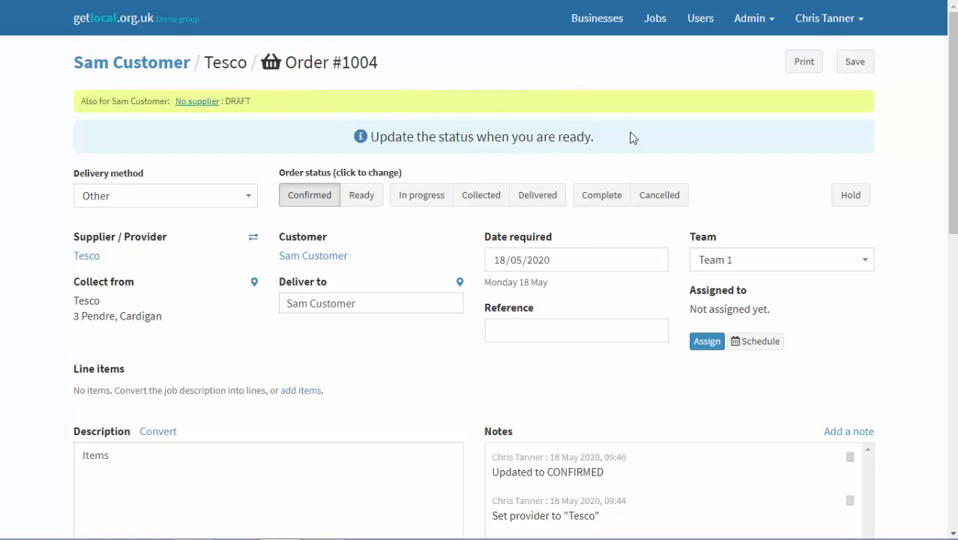
# Step: Update the order's status to Collected, recording a £10 card payment from Tesco store card to Tesco with an uploaded receipt file
pyautogui.moveTo(952, 137)
pyautogui.mouseDown()
pyautogui.moveTo(952, 329)
pyautogui.moveTo(952, 138)
pyautogui.mouseUp()
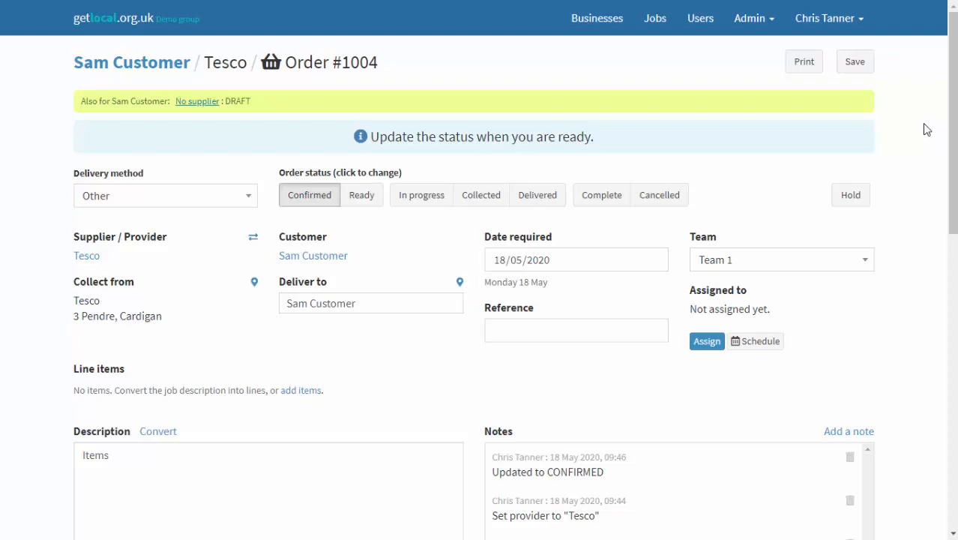
pyautogui.click(488, 196)
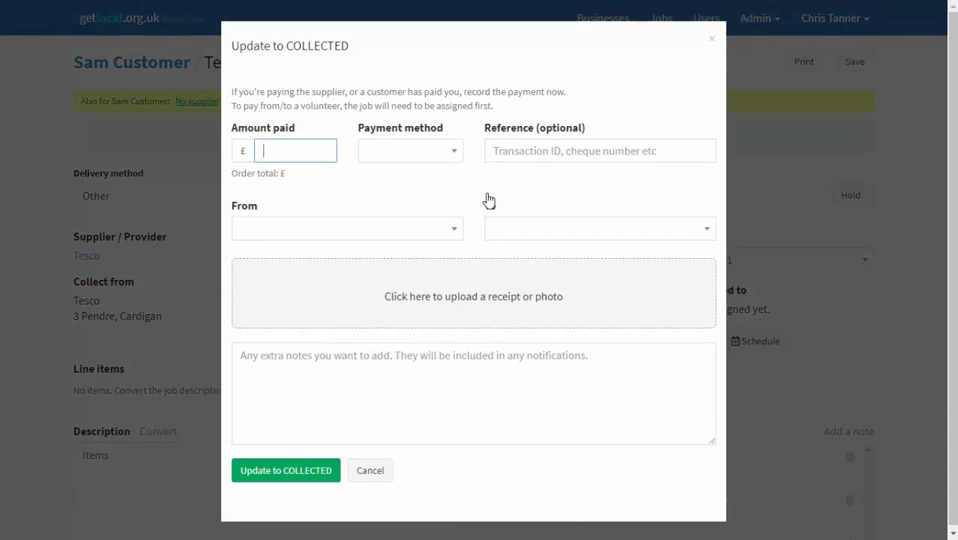
pyautogui.write('10')
pyautogui.click(455, 157)
pyautogui.click(435, 208)
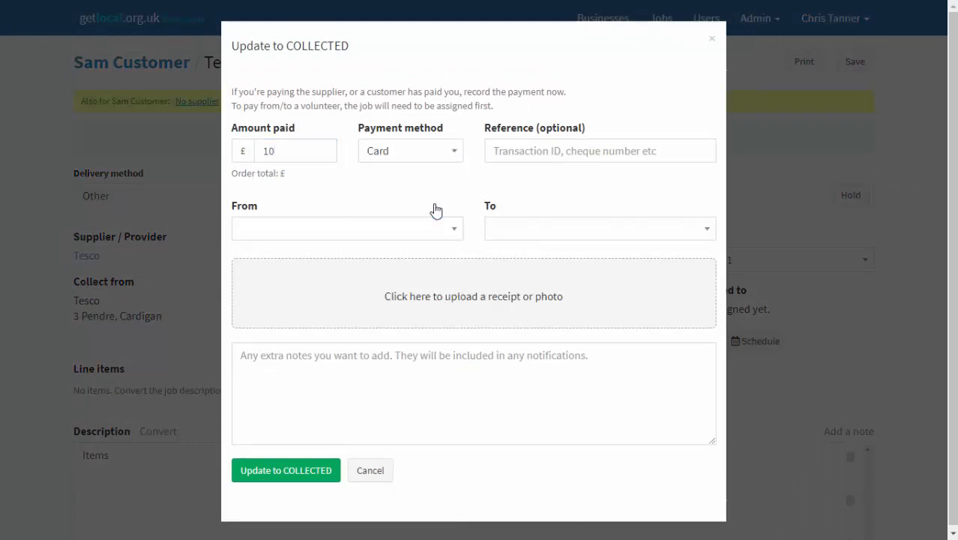
pyautogui.click(424, 227)
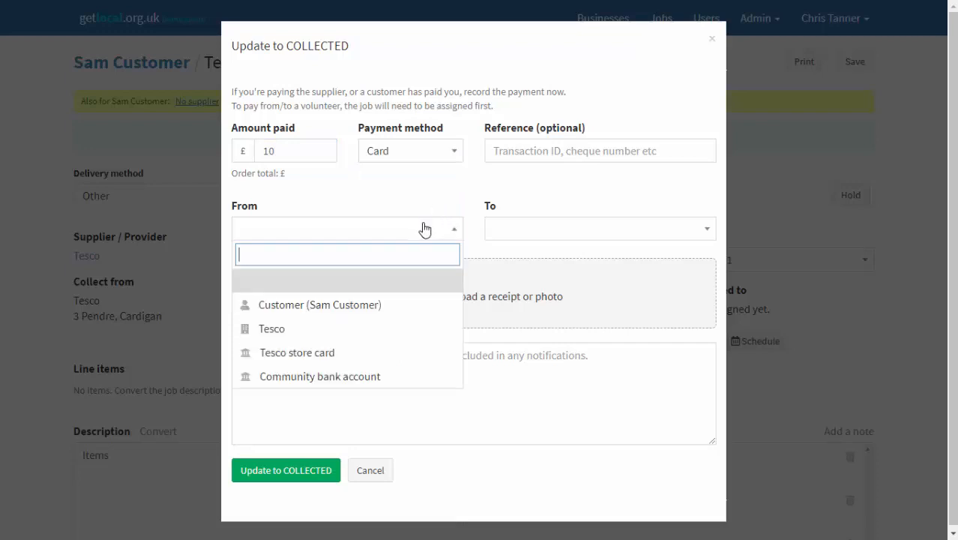
pyautogui.click(353, 356)
pyautogui.click(545, 232)
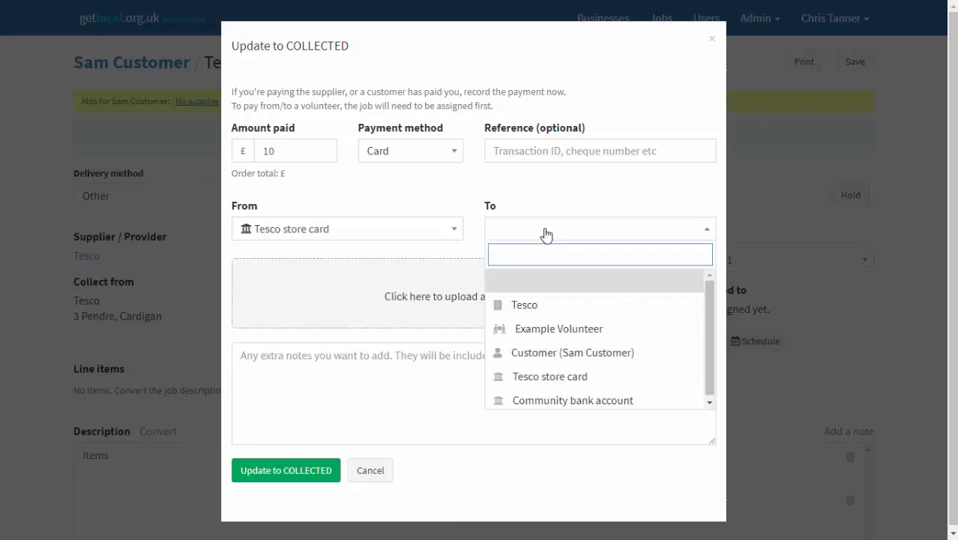
pyautogui.click(564, 306)
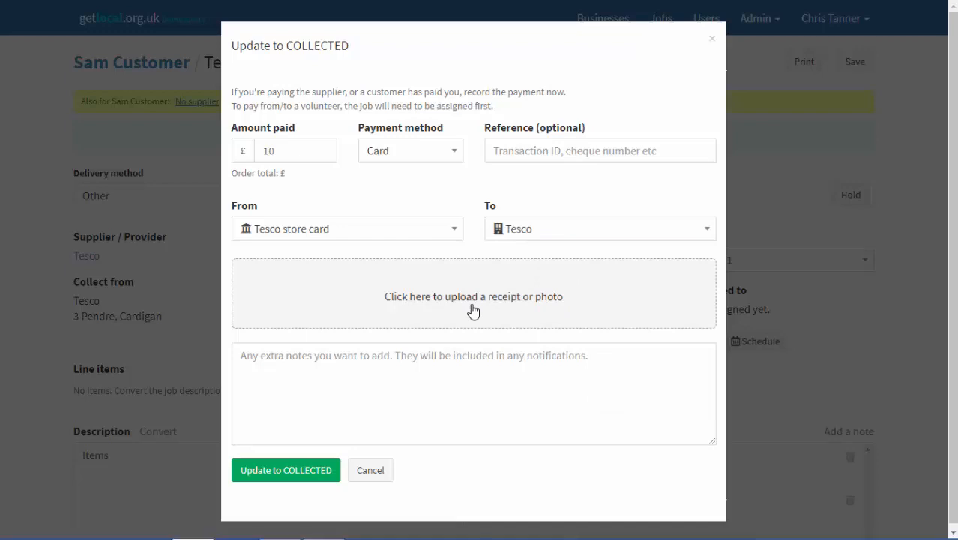
pyautogui.click(473, 311)
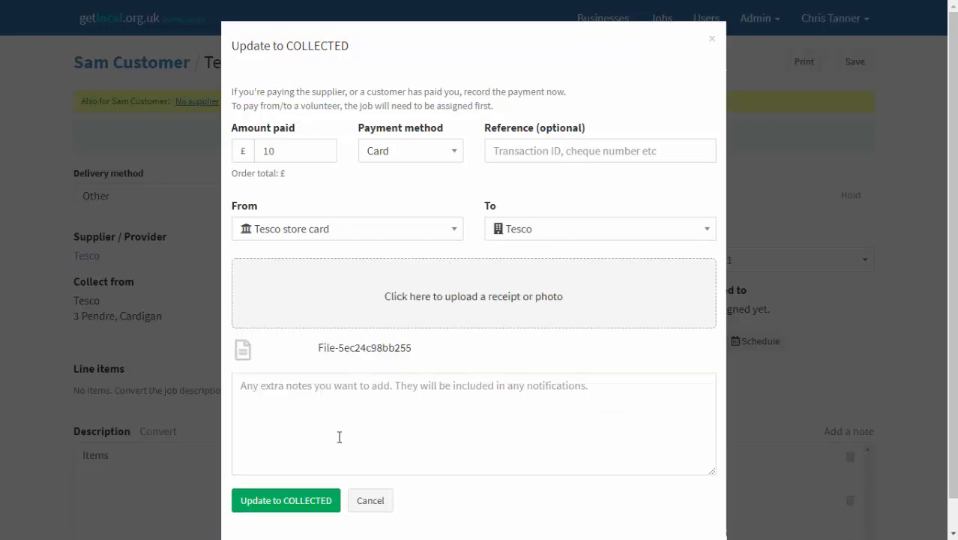
pyautogui.click(306, 507)
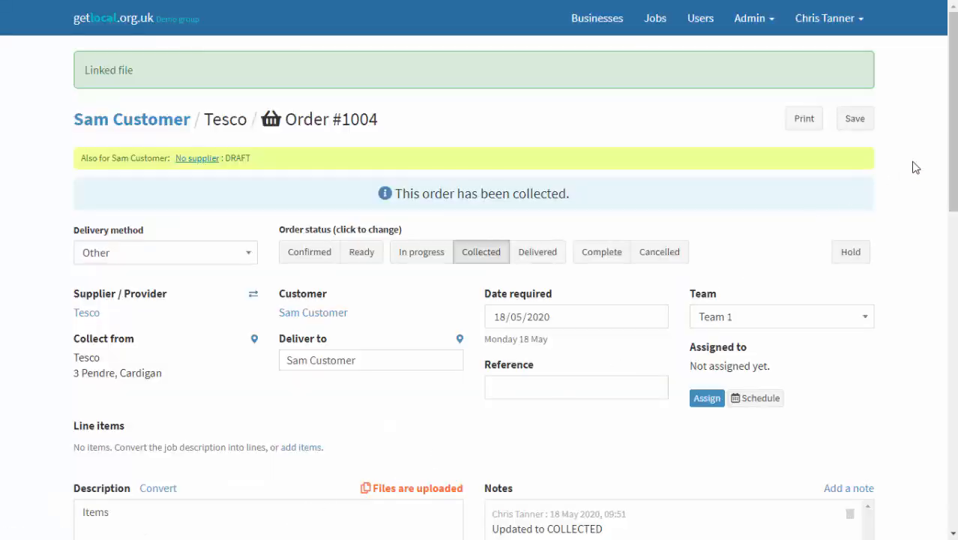
pyautogui.moveTo(949, 150); pyautogui.dragTo(946, 383)
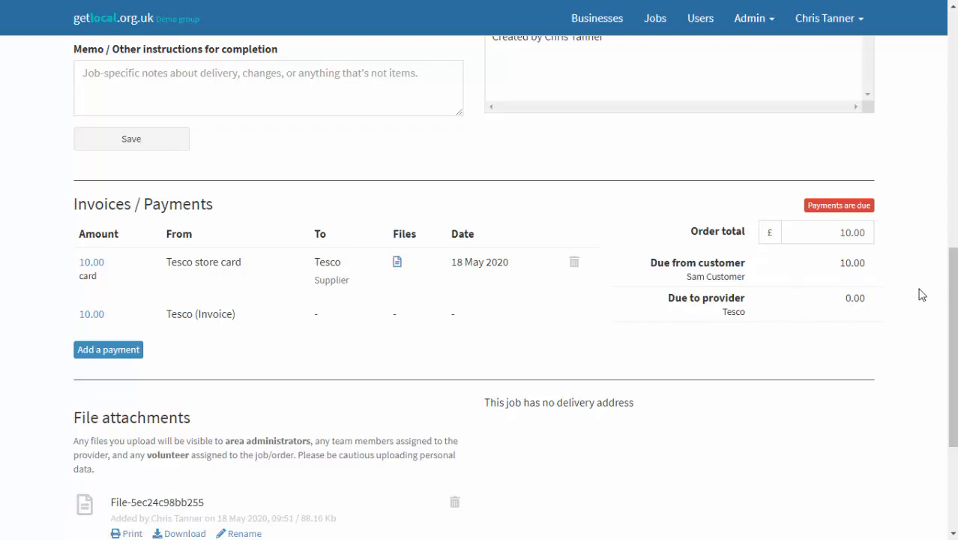
# Step: Prepare the order's update to Delivered with a £10 card payment from the customer to the Community bank account
pyautogui.moveTo(953, 302); pyautogui.dragTo(928, 82)
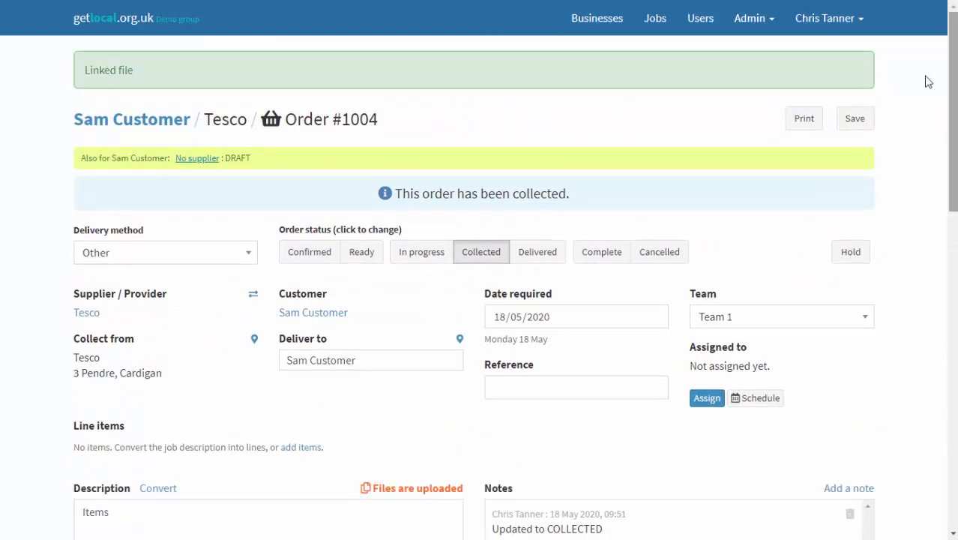
pyautogui.click(537, 252)
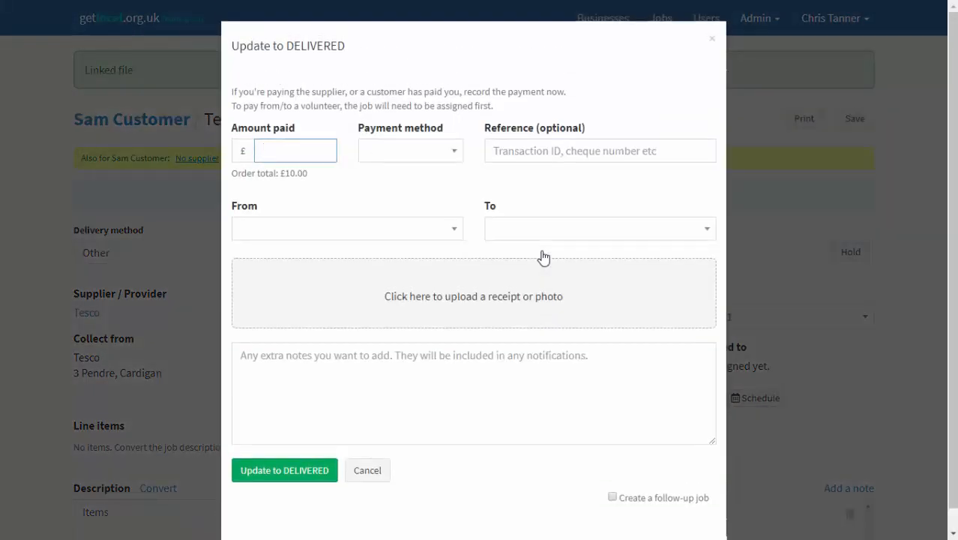
pyautogui.write('10')
pyautogui.click(455, 153)
pyautogui.click(422, 211)
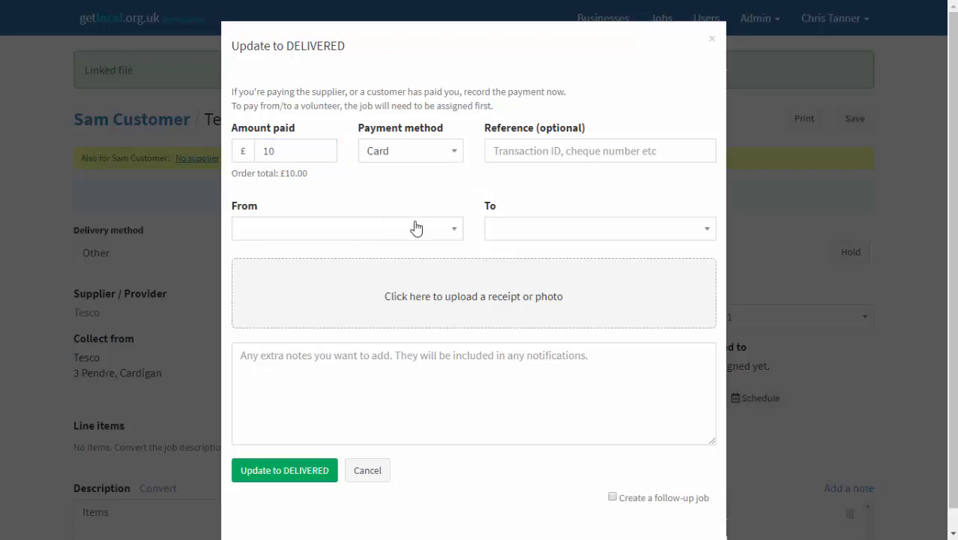
pyautogui.click(415, 229)
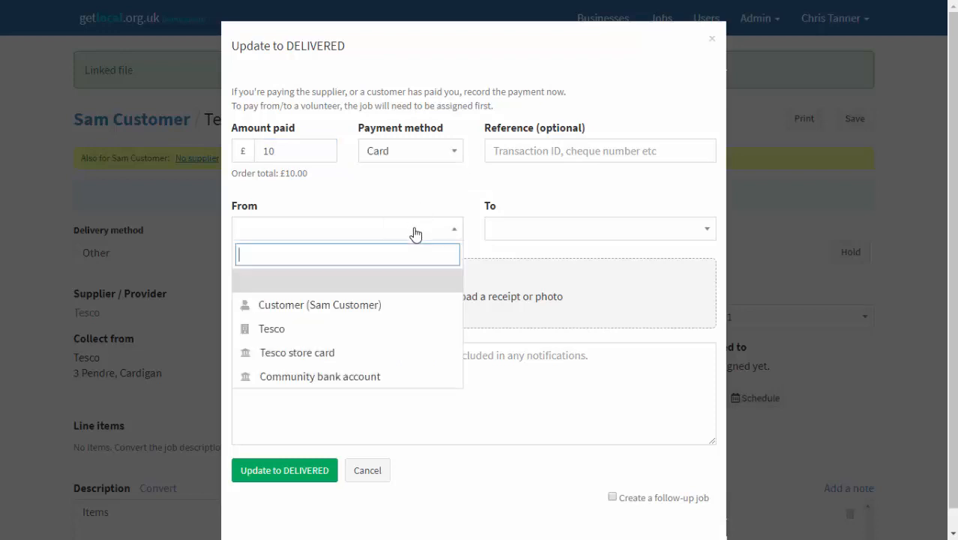
pyautogui.click(380, 304)
pyautogui.click(539, 229)
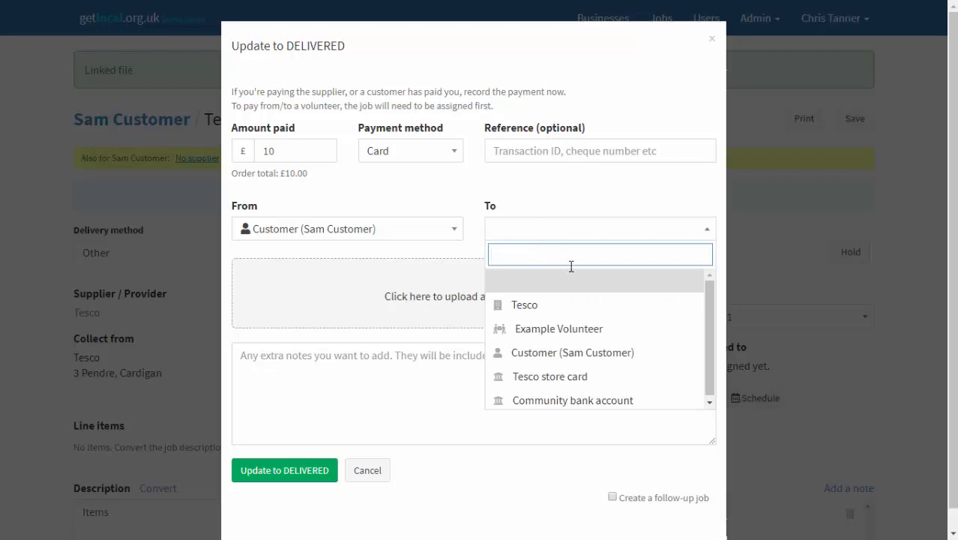
pyautogui.click(645, 400)
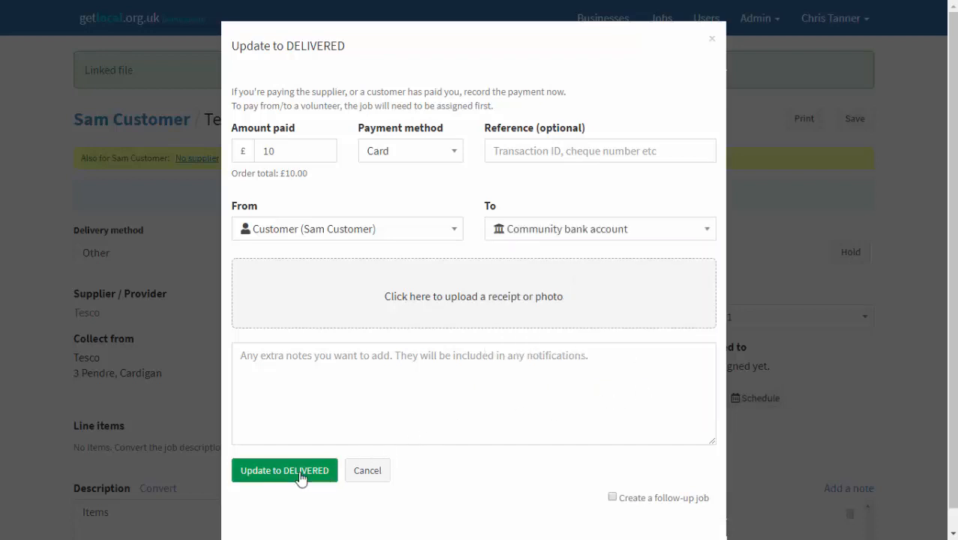
# Step: Enter a transaction reference for the customer's payment and submit the update to Delivered
pyautogui.click(514, 152)
pyautogui.write('3455645')
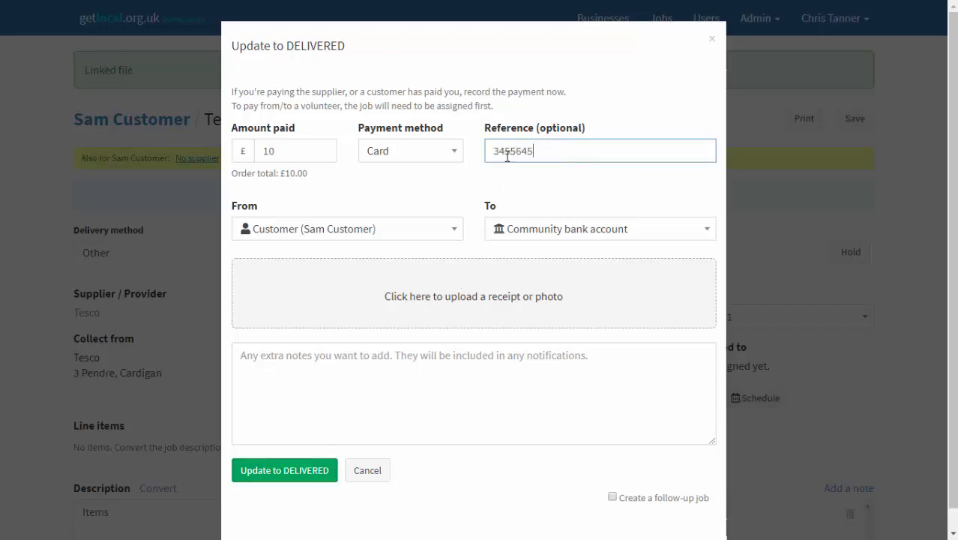
pyautogui.click(275, 476)
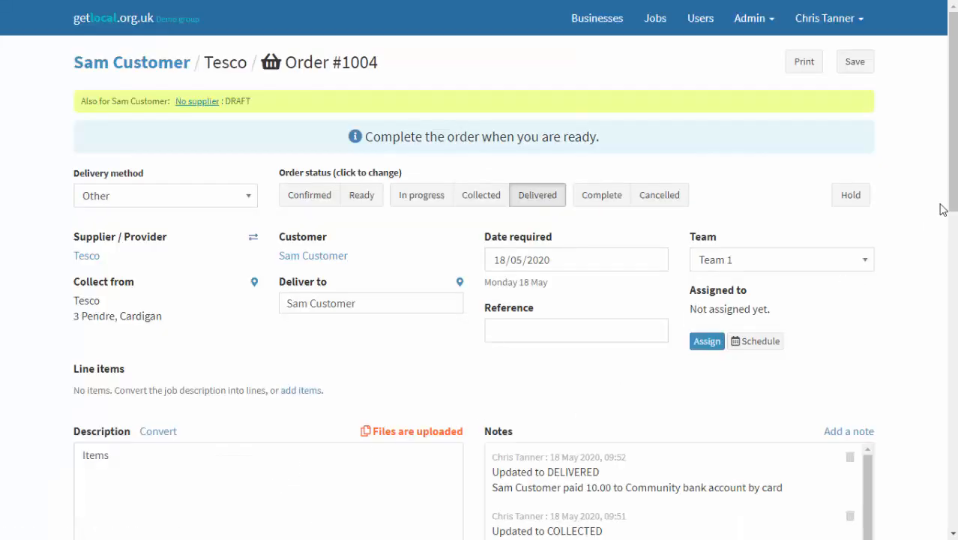
pyautogui.moveTo(952, 210); pyautogui.dragTo(955, 431)
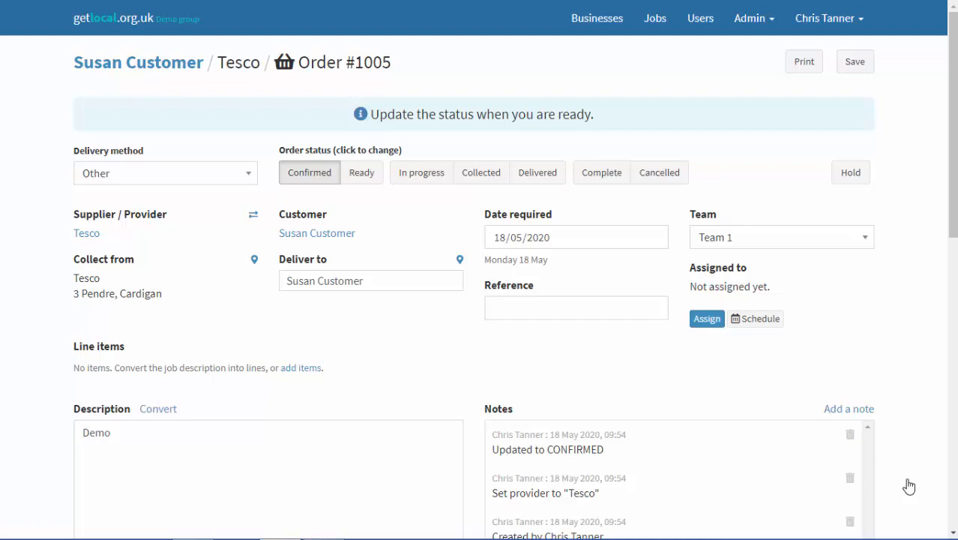
# Step: Assign the second customer's confirmed Tesco order to the example shopping volunteer, with assignee notification turned off
pyautogui.click(709, 320)
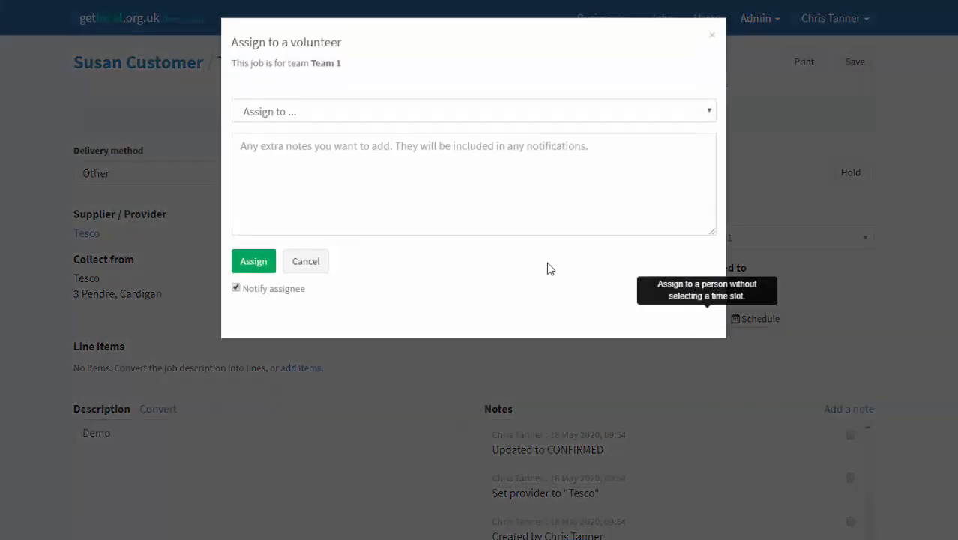
pyautogui.click(422, 119)
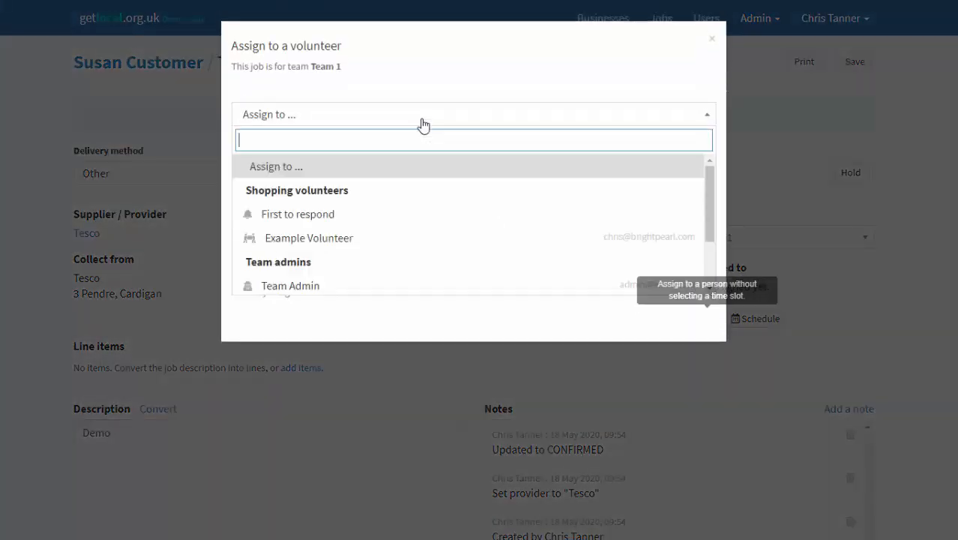
pyautogui.click(412, 237)
pyautogui.click(277, 291)
pyautogui.click(264, 263)
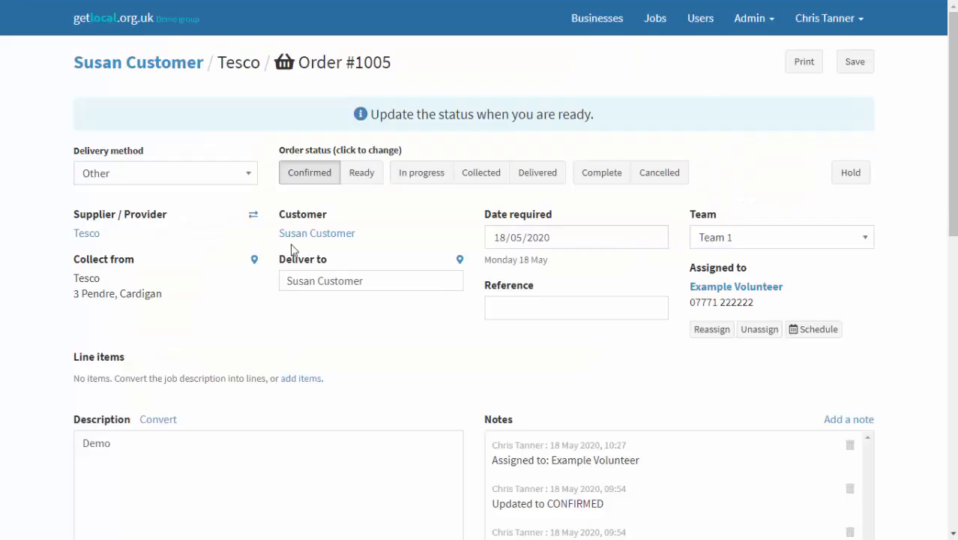
# Step: Update the order's status to Collected, recording a £23 cash payment from the volunteer to Tesco
pyautogui.click(474, 180)
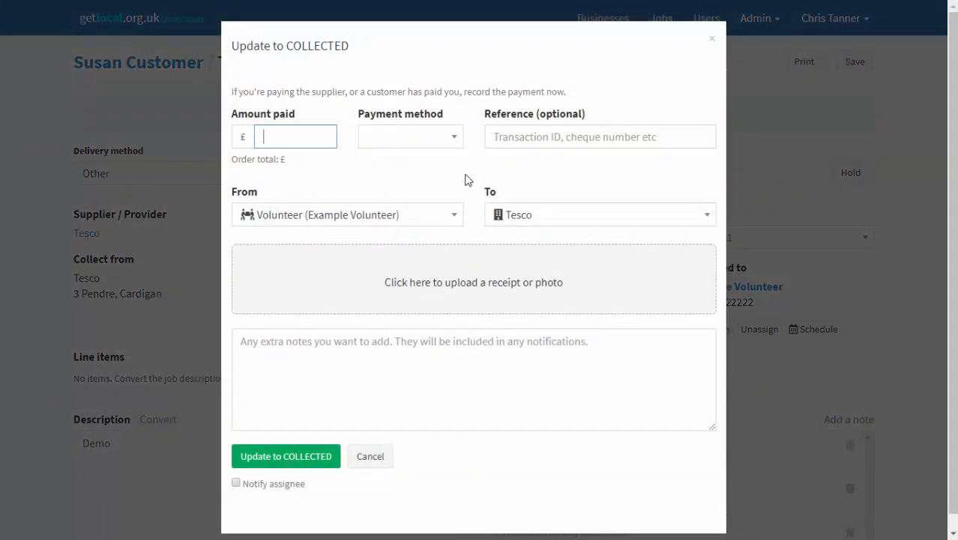
pyautogui.write('23')
pyautogui.click(406, 142)
pyautogui.click(405, 218)
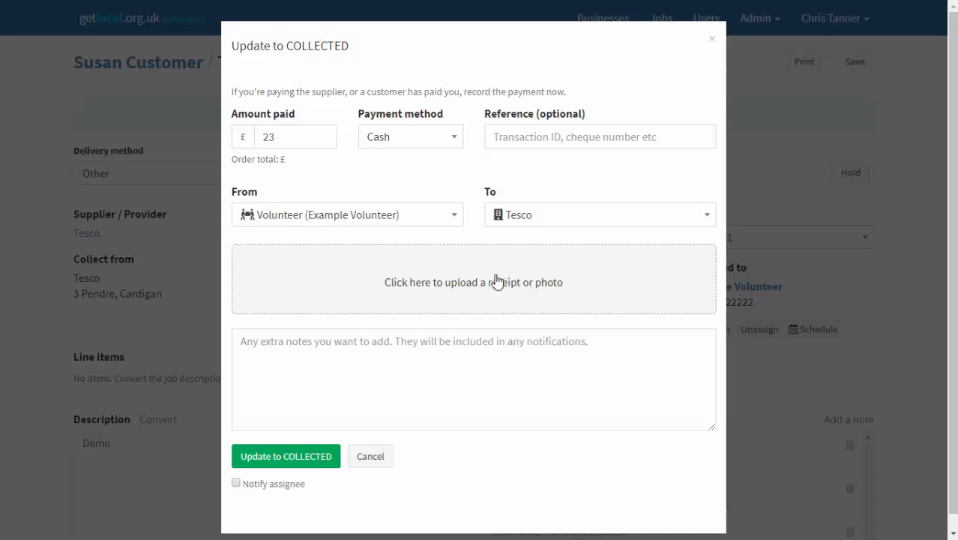
pyautogui.click(321, 458)
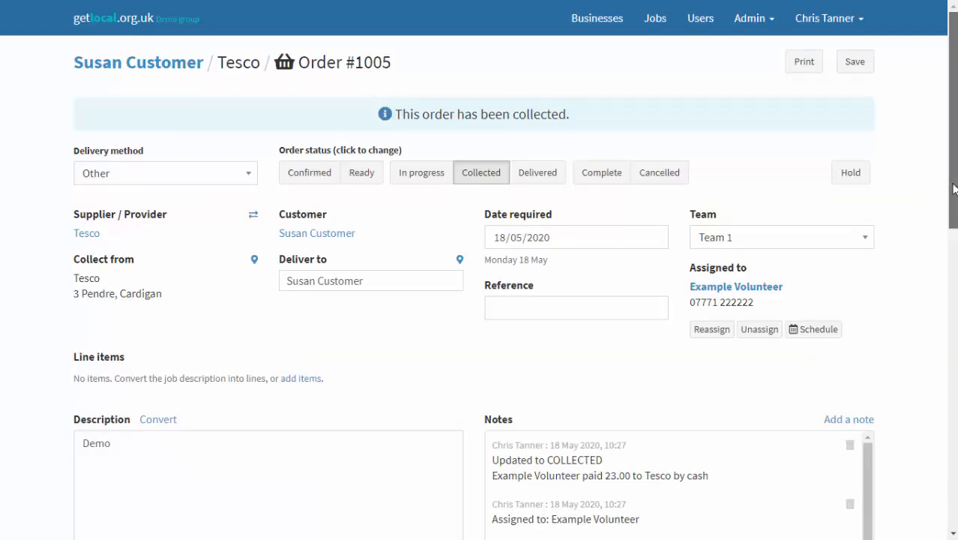
pyautogui.moveTo(954, 186); pyautogui.dragTo(954, 416)
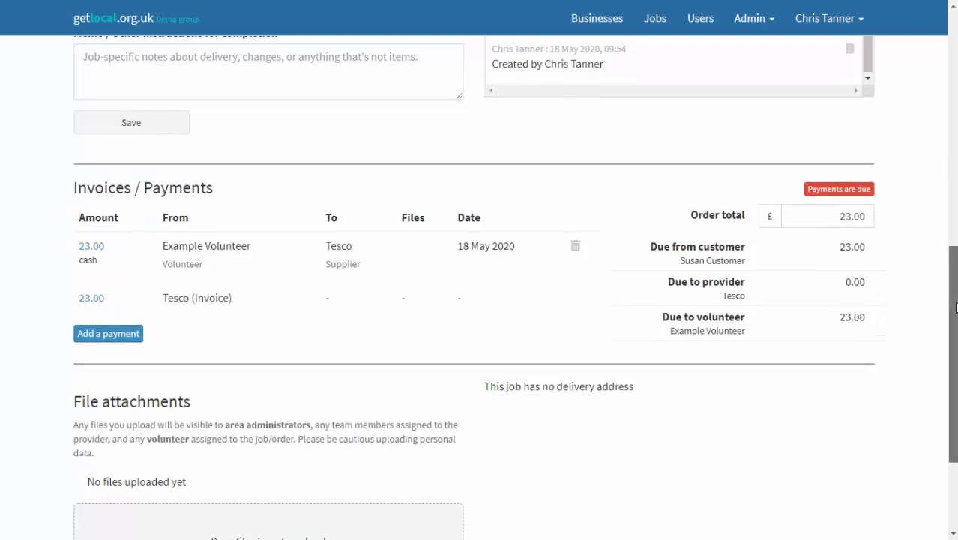
# Step: Update the order's status to Delivered without recording a customer payment
pyautogui.scroll(7, 655, 126)
pyautogui.click(554, 168)
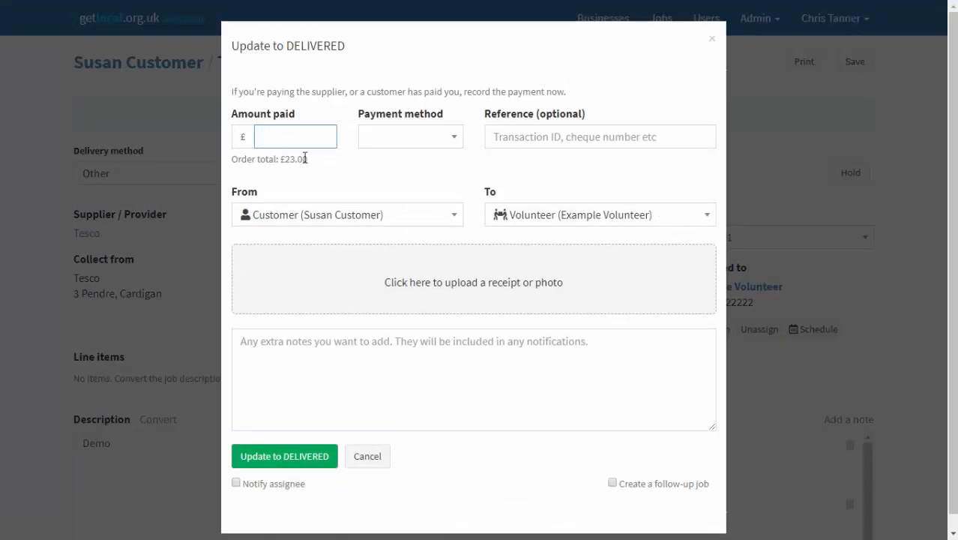
pyautogui.click(300, 456)
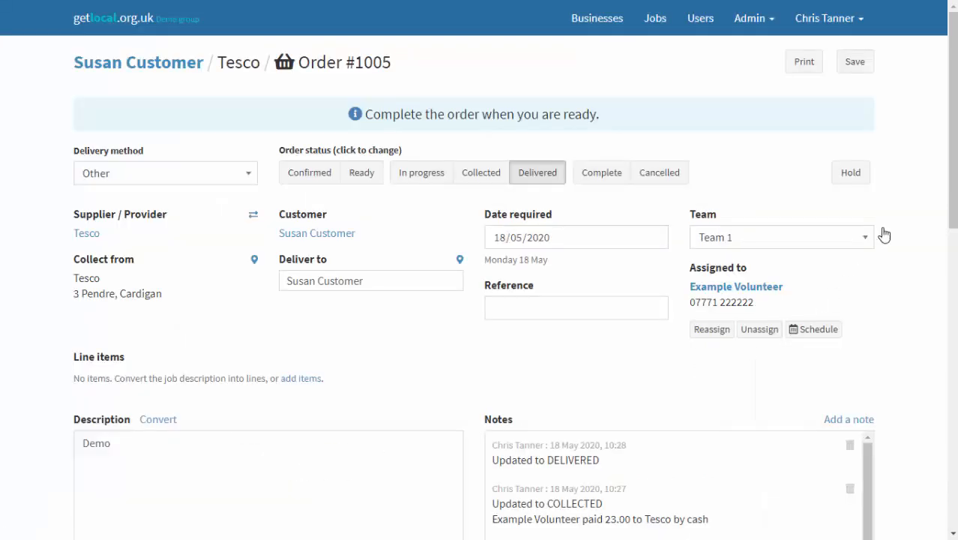
pyautogui.scroll(-7, 881, 235)
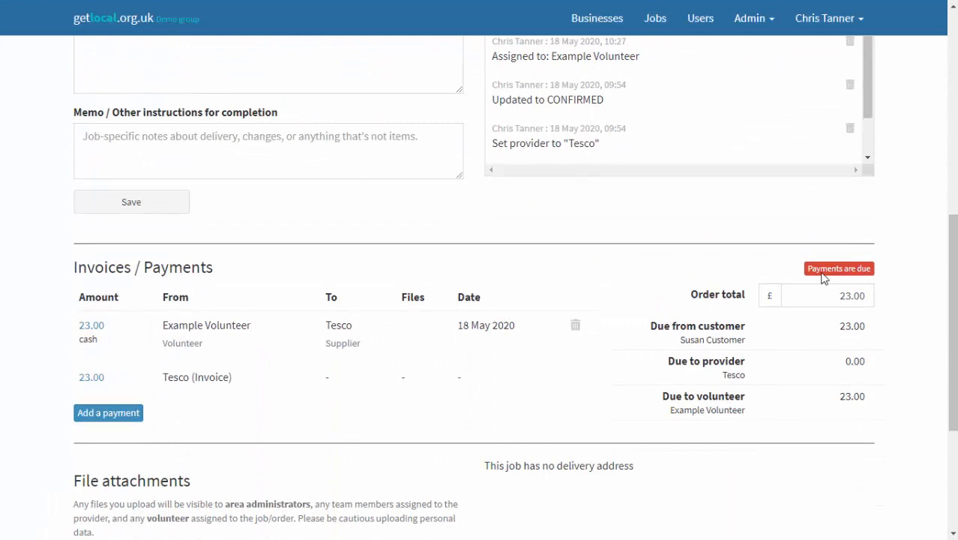
# Step: Filter the jobs list to Not paid and open the delivered Tesco order
pyautogui.click(656, 25)
pyautogui.click(574, 127)
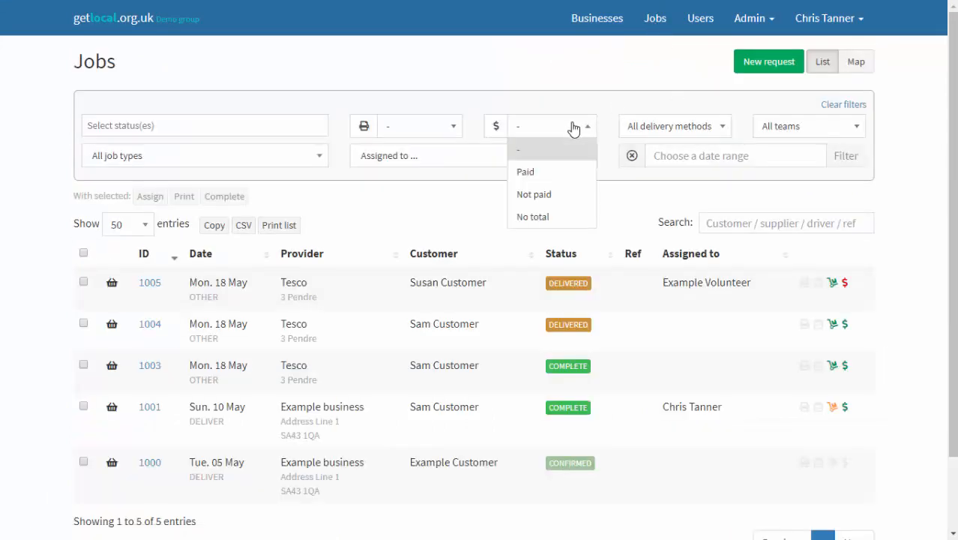
pyautogui.click(564, 194)
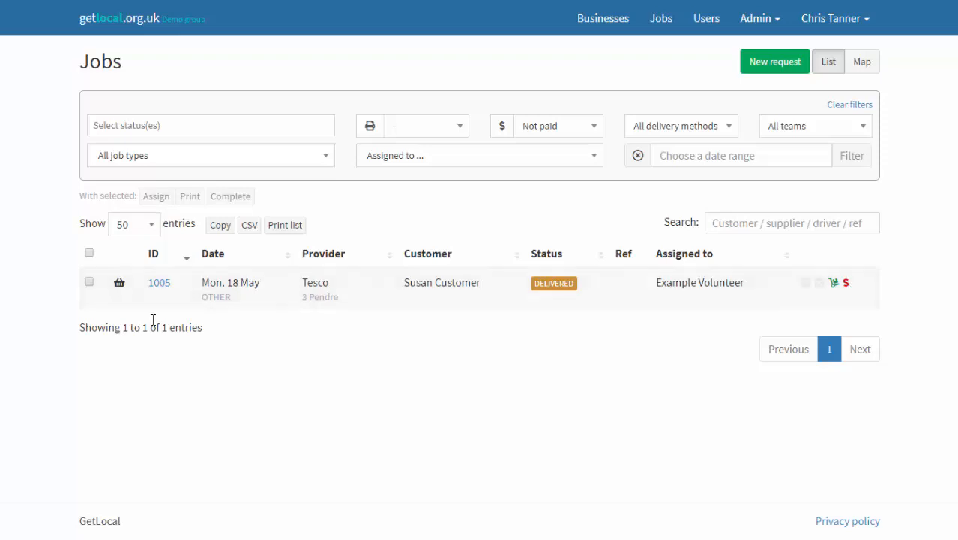
pyautogui.click(159, 284)
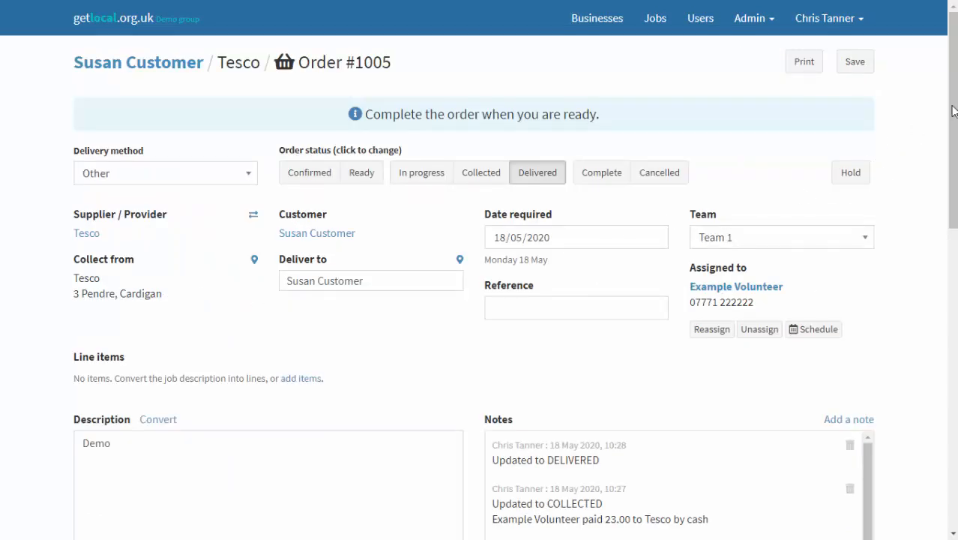
# Step: Add a £23 BACS payment from the customer to the volunteer on the Tesco order, with reference ref34
pyautogui.scroll(-7, 956, 107)
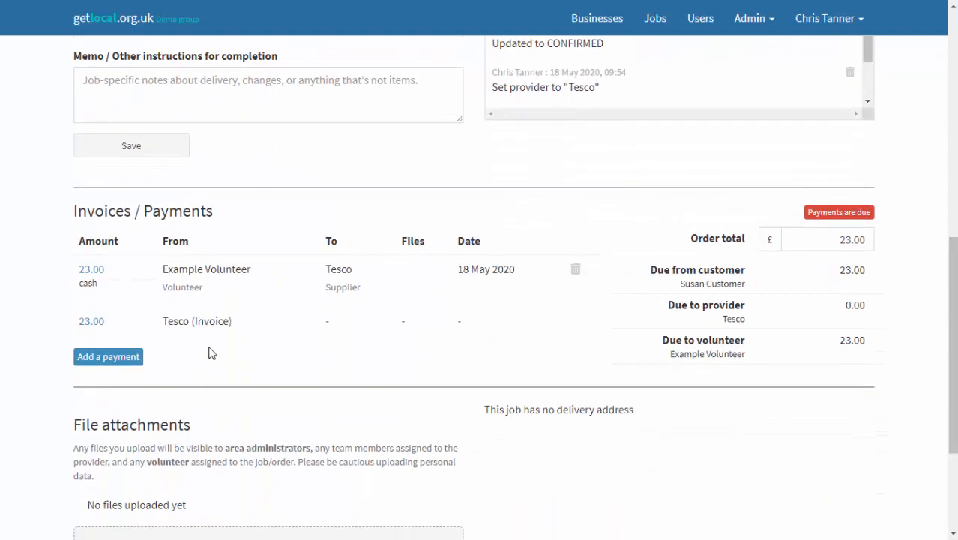
pyautogui.click(110, 359)
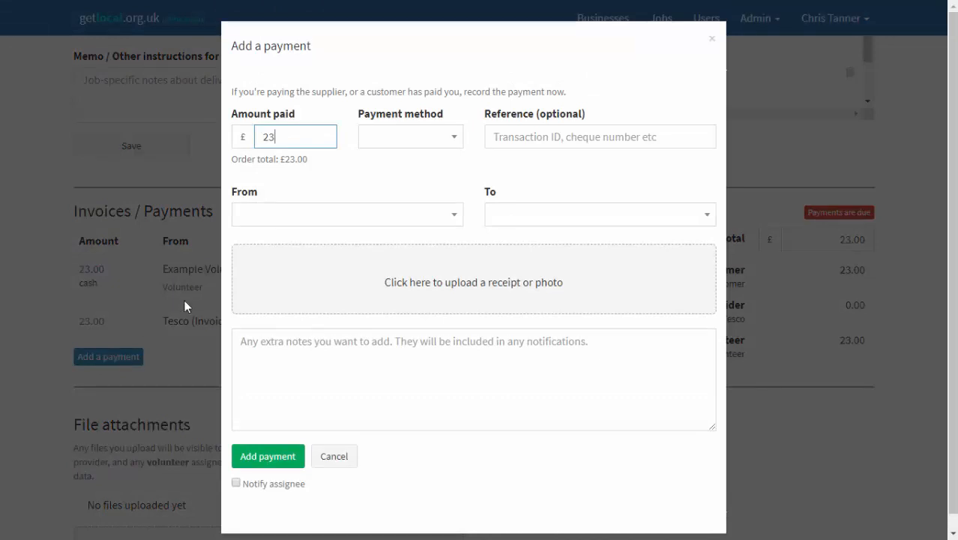
pyautogui.click(398, 142)
pyautogui.click(401, 169)
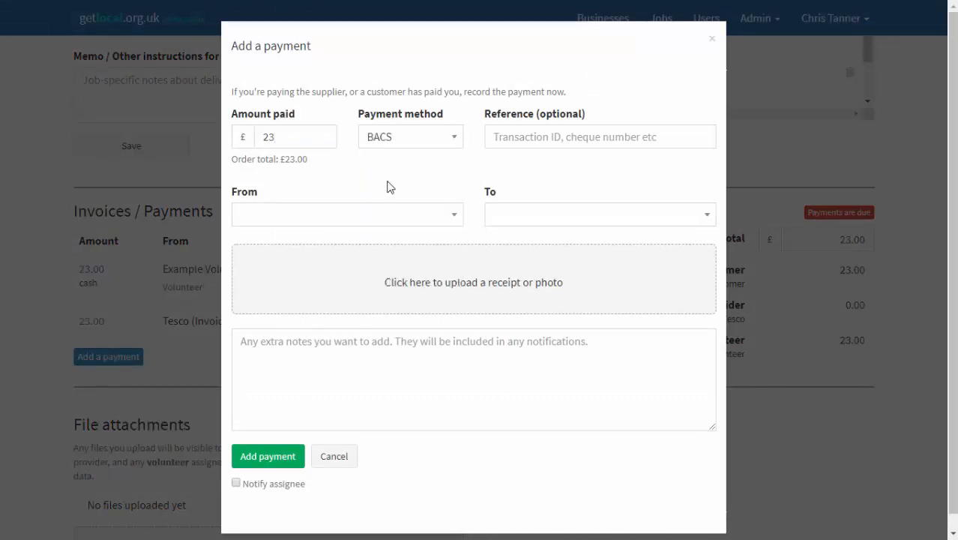
pyautogui.click(382, 217)
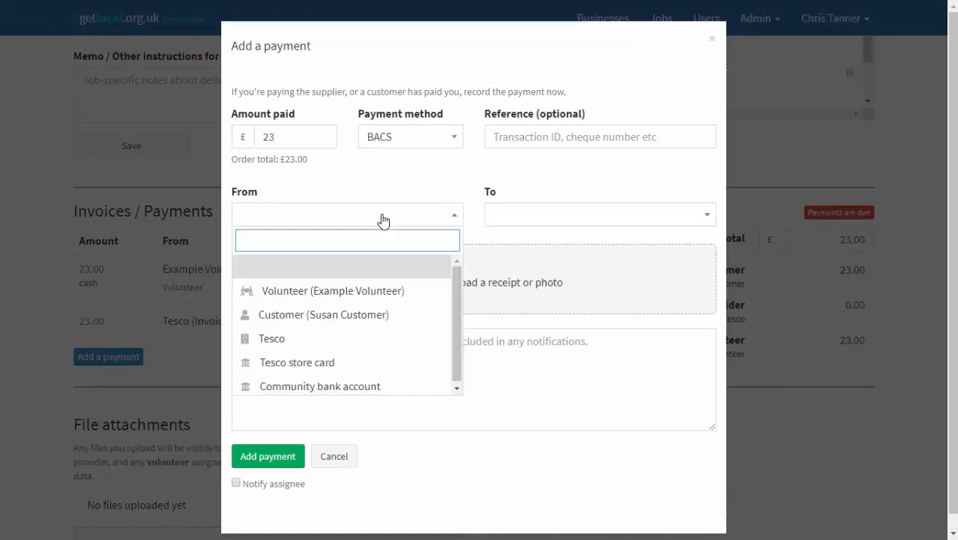
pyautogui.click(373, 321)
pyautogui.click(516, 215)
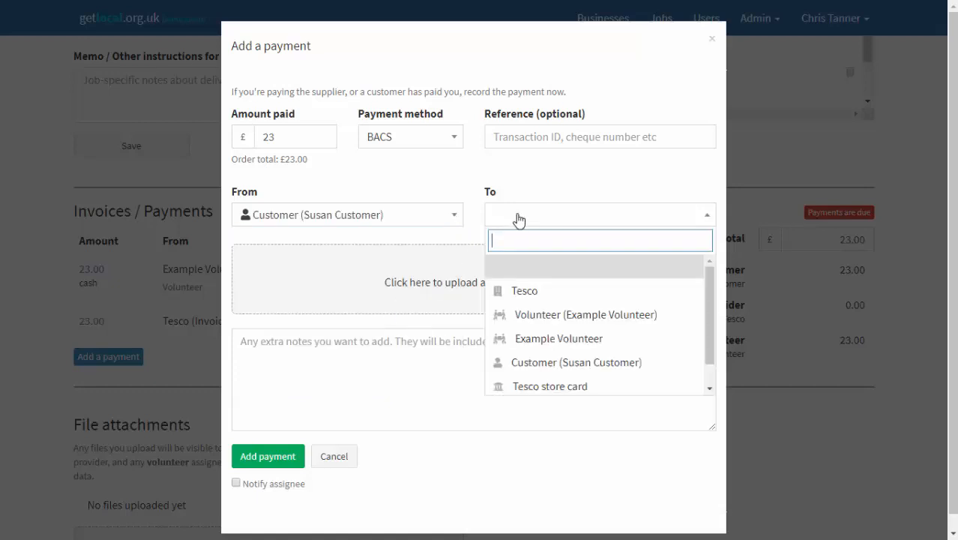
pyautogui.click(547, 307)
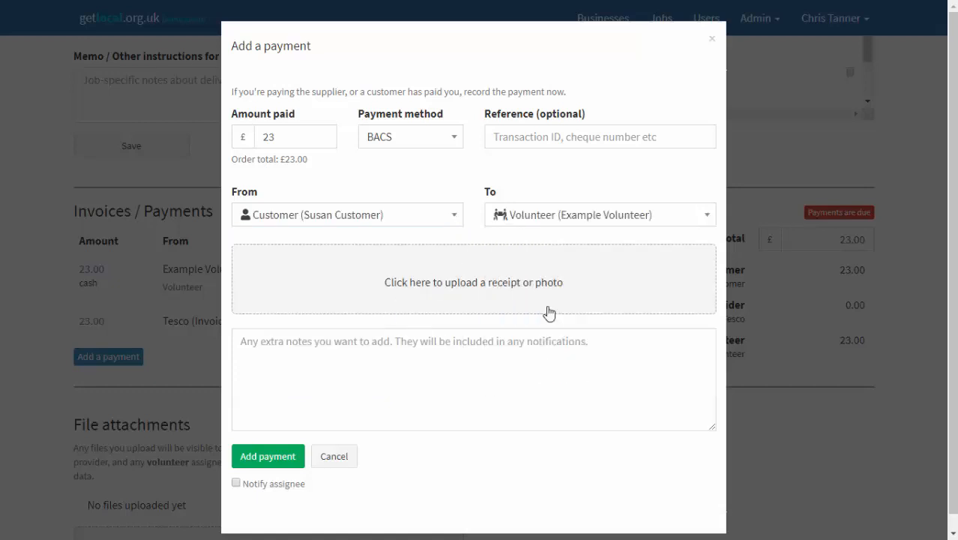
pyautogui.click(559, 139)
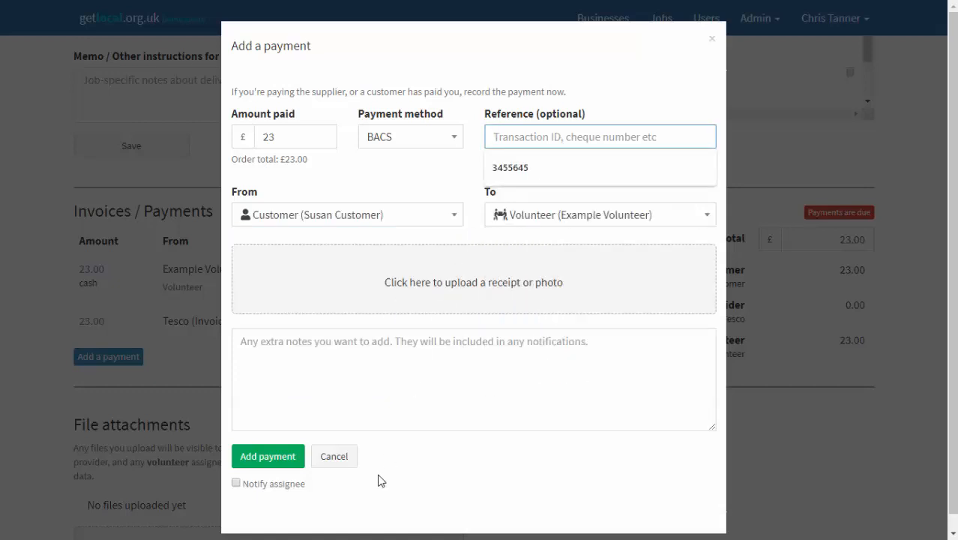
pyautogui.write('ref34')
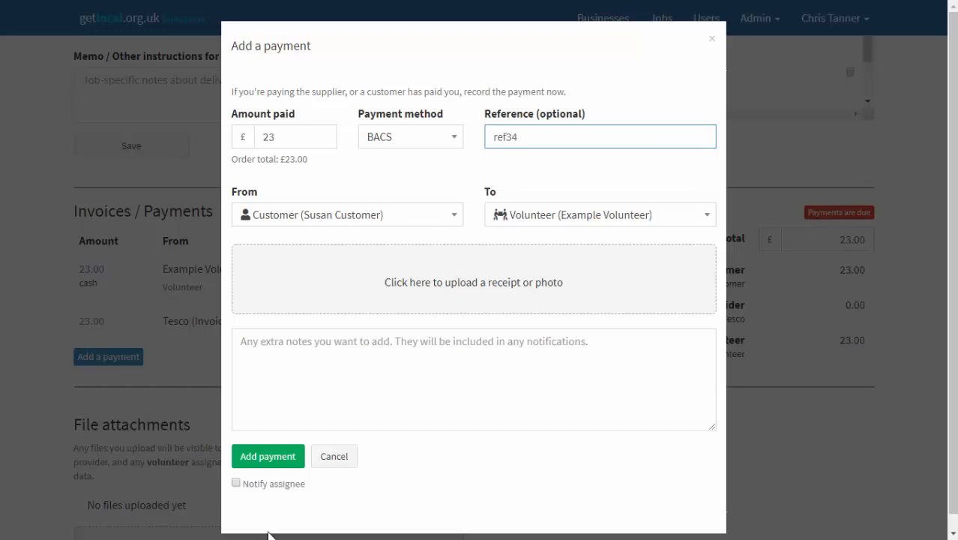
pyautogui.click(258, 460)
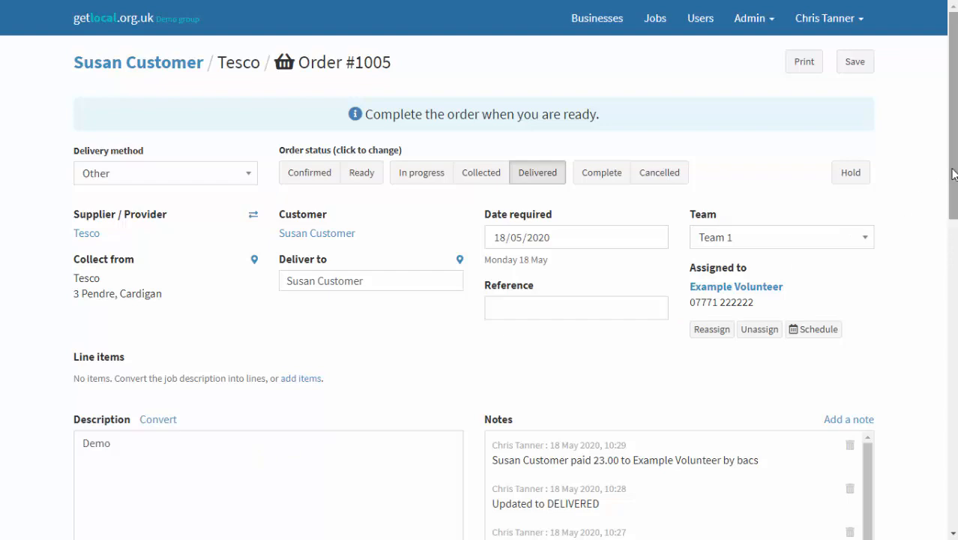
# Step: Check the order's payment balances, and search the admin payments list for reference ref34
pyautogui.moveTo(950, 183); pyautogui.dragTo(954, 395)
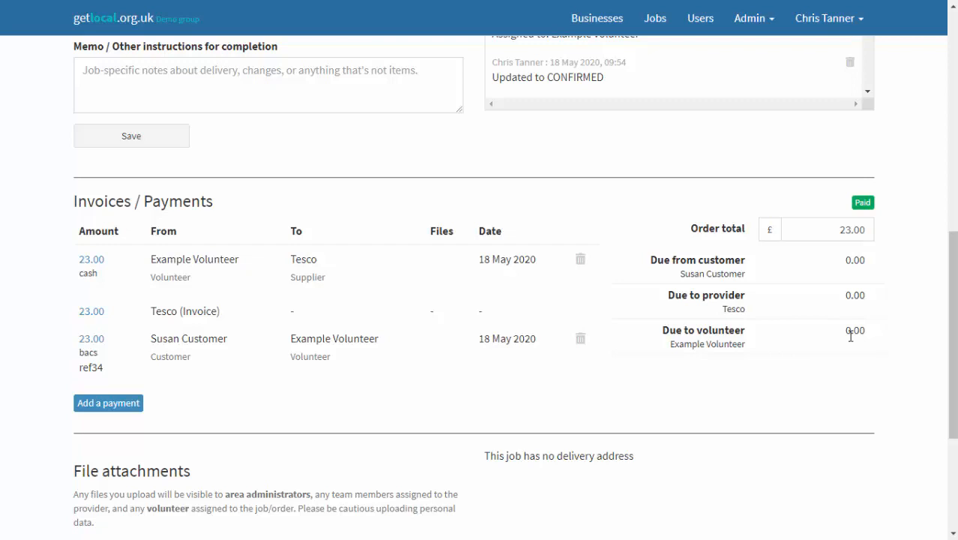
pyautogui.click(767, 32)
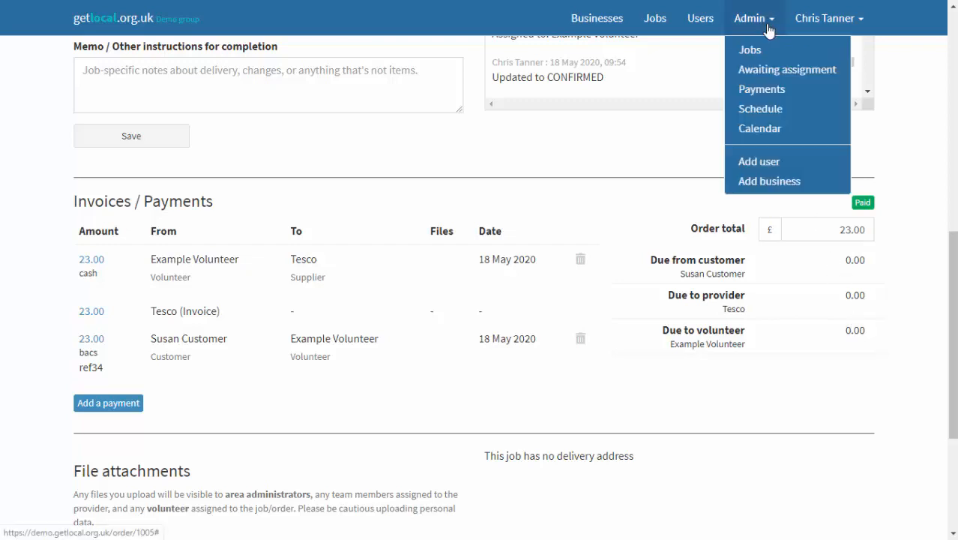
pyautogui.click(773, 88)
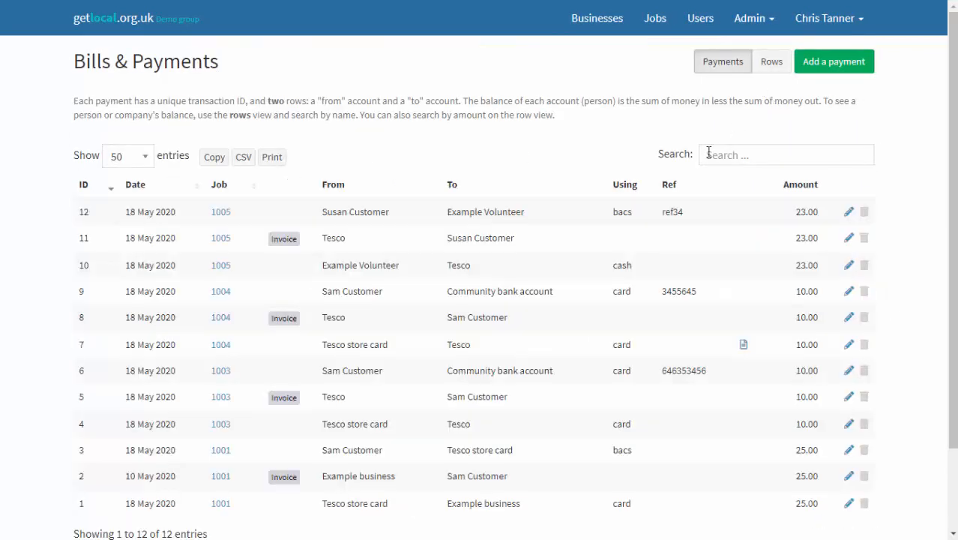
pyautogui.write('ref34')
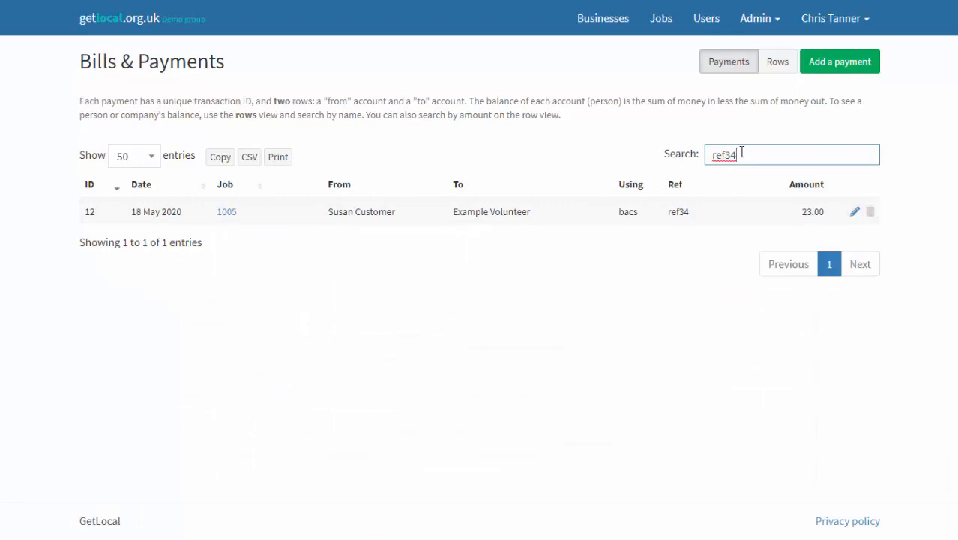
# Step: Reset the payments list, switch it to the rows view and search for reference ref34
pyautogui.click(739, 69)
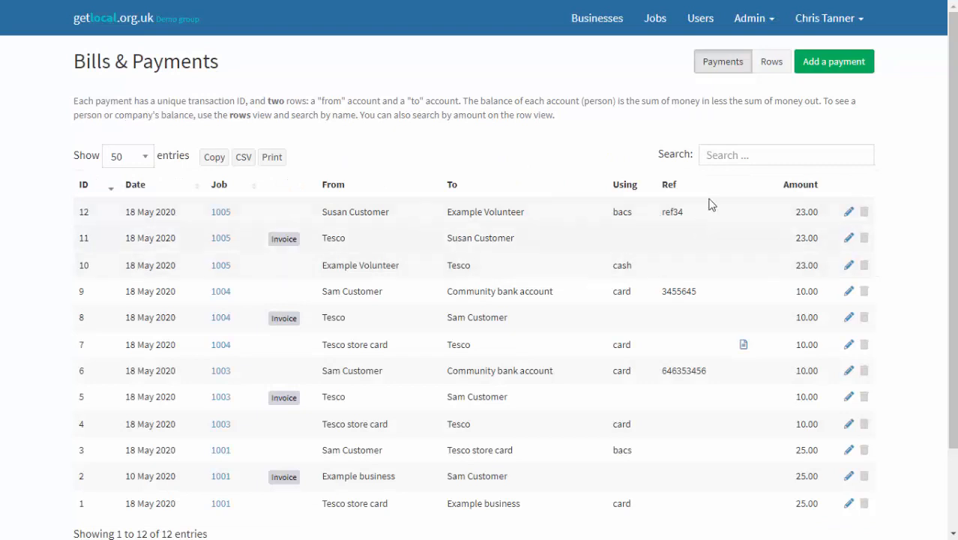
pyautogui.click(773, 69)
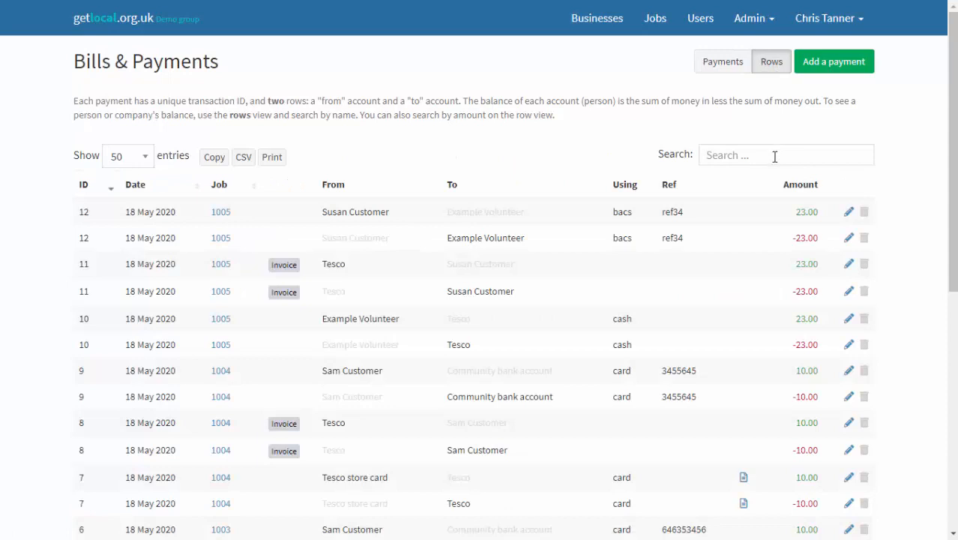
pyautogui.click(725, 154)
pyautogui.write('345')
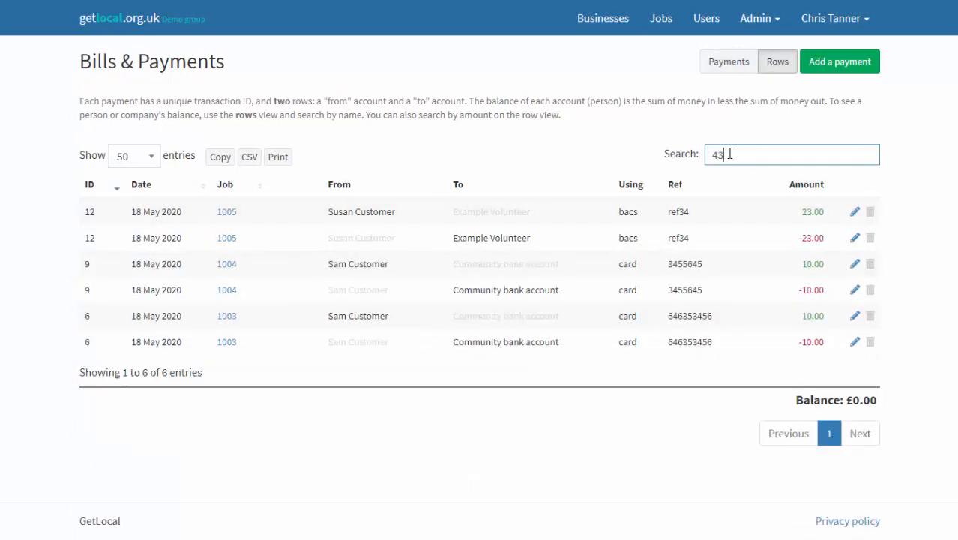
pyautogui.press('BackSpace')
pyautogui.press('BackSpace')
pyautogui.press('BackSpace')
pyautogui.write('ref34')
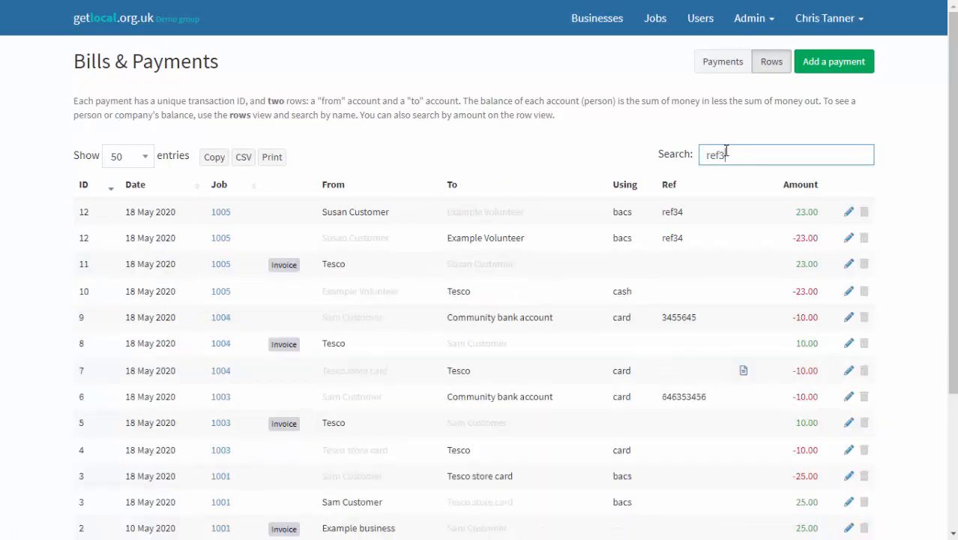